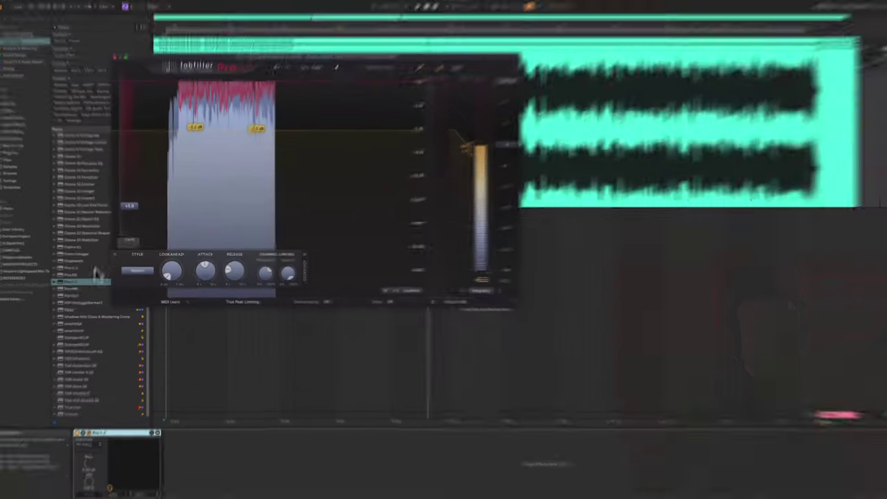
Add a second Pro-L 2 limiter after the first one and arrange both plug-in windows side by side
double_click(72, 281)
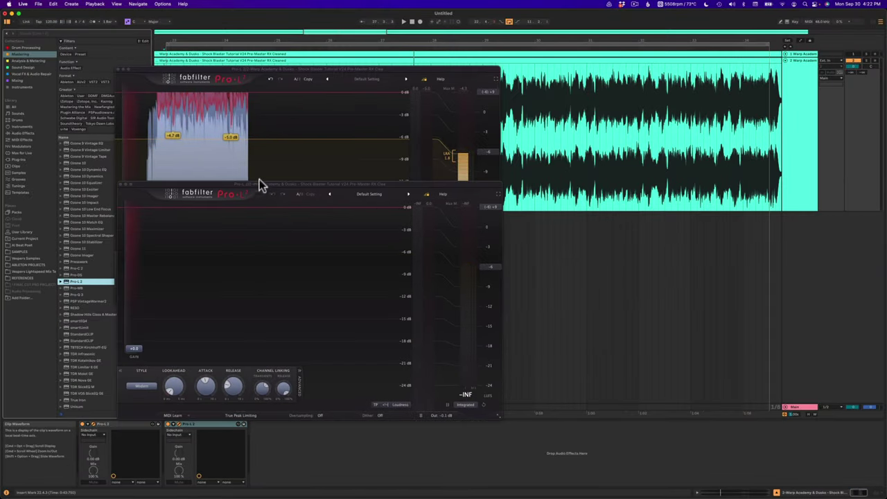
drag(263, 189, 605, 136)
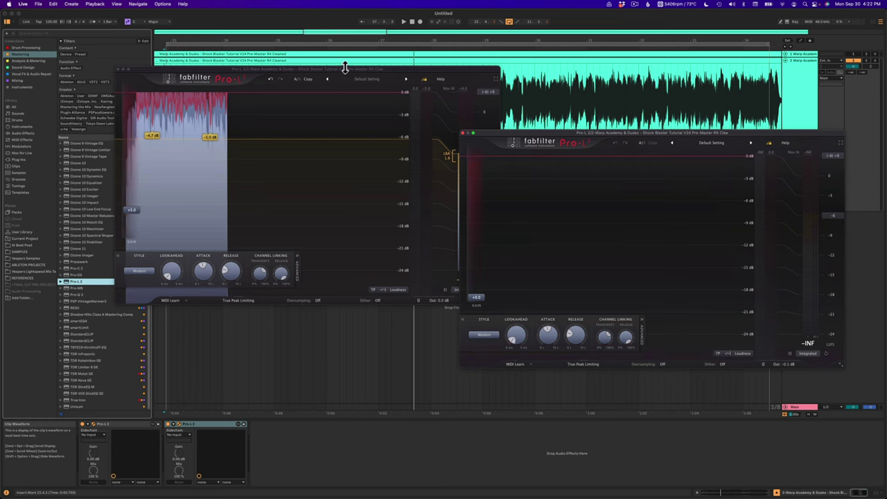
drag(347, 72, 267, 135)
drag(478, 138, 449, 135)
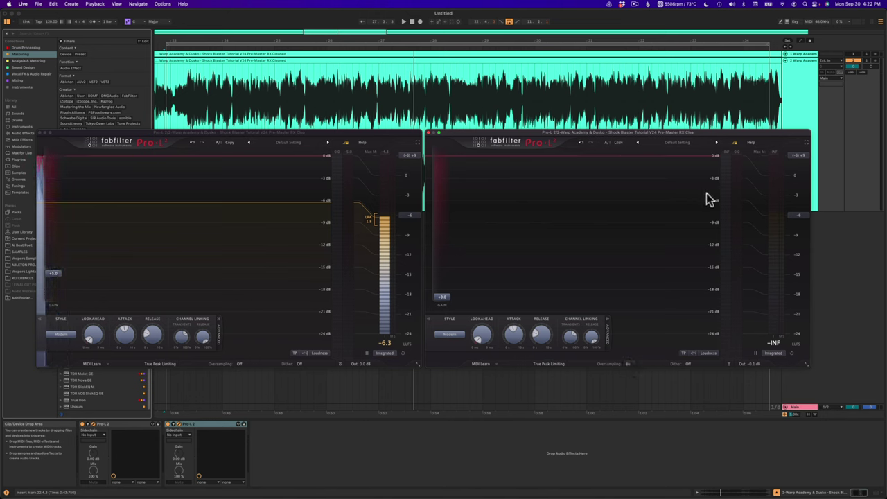
Play the track through both limiters and set the first limiter's gain to +5.0 dB
key(space)
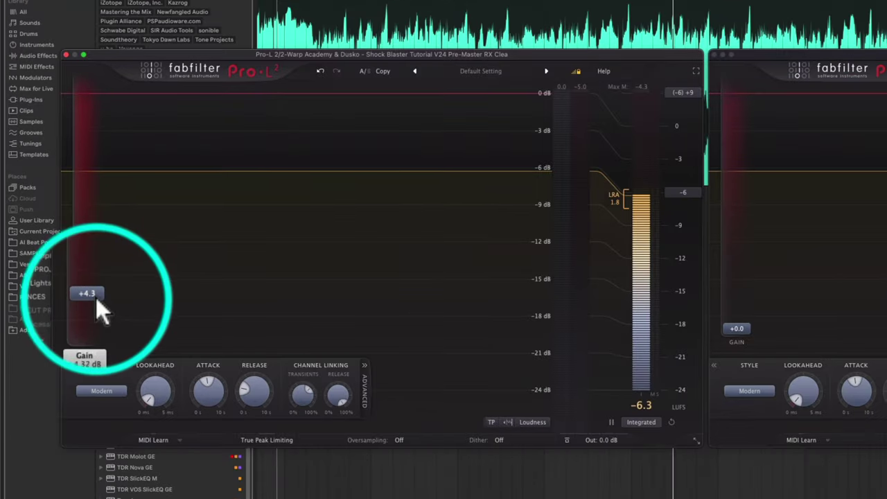
drag(95, 300, 95, 305)
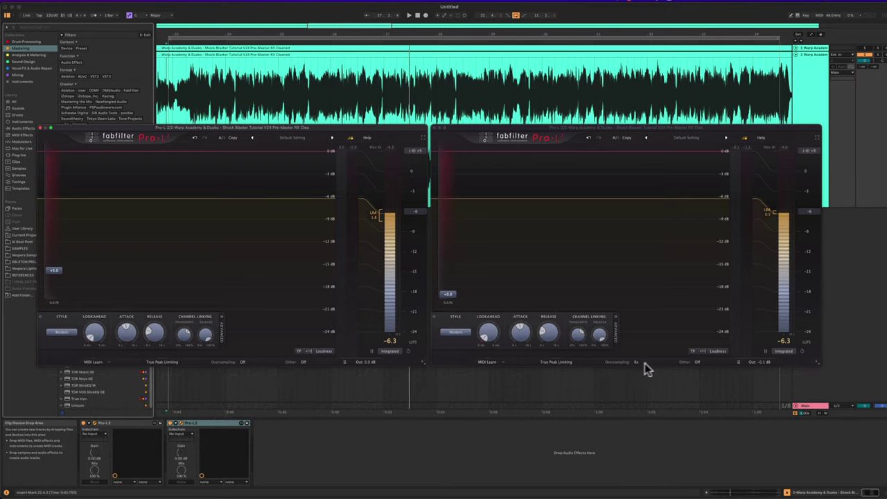
Turn off oversampling and enable True Peak Limiting on the second Pro-L 2, and play the track through it
click(643, 363)
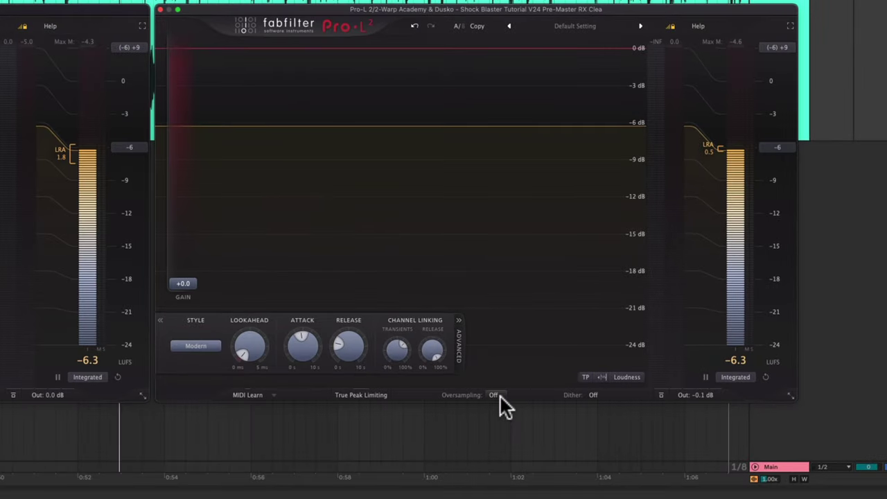
click(359, 394)
key(space)
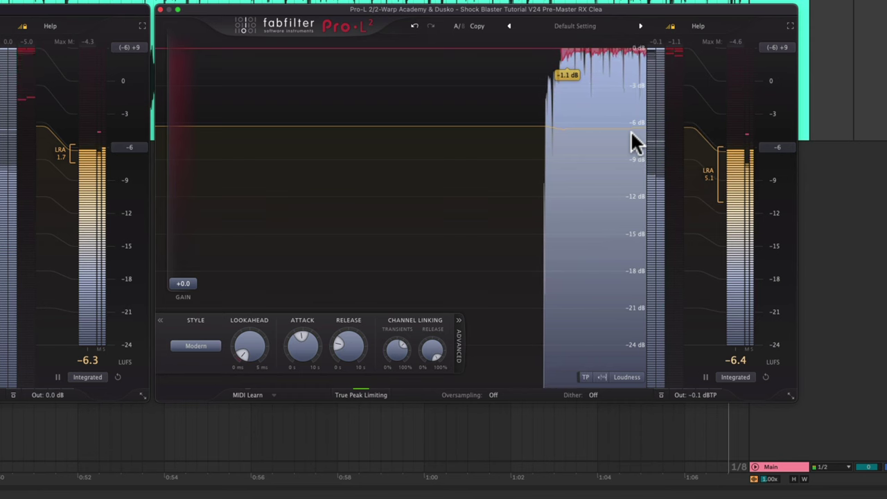
key(space)
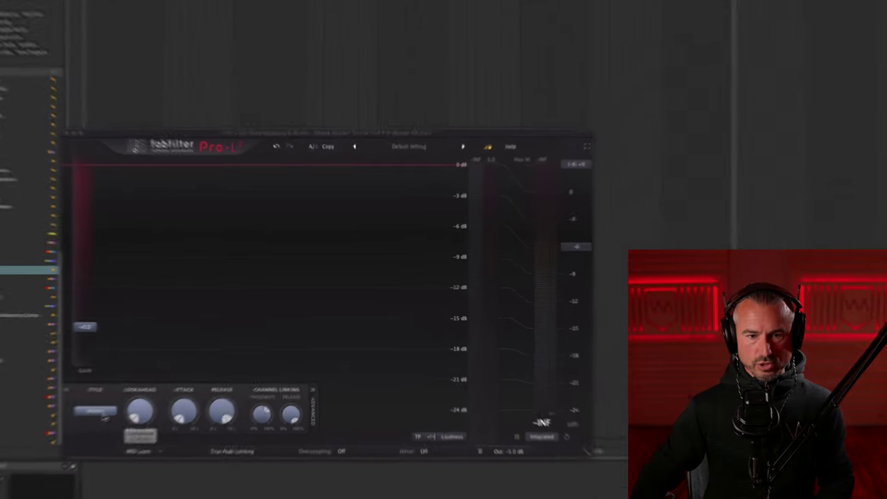
Set the Pro-L 2 attack to its maximum and the release to 0 ms
mouse_move(117, 422)
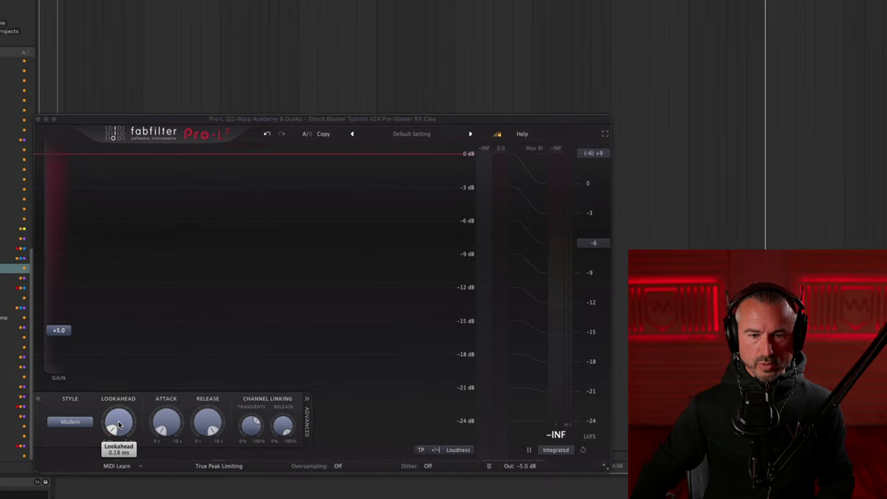
mouse_move(168, 430)
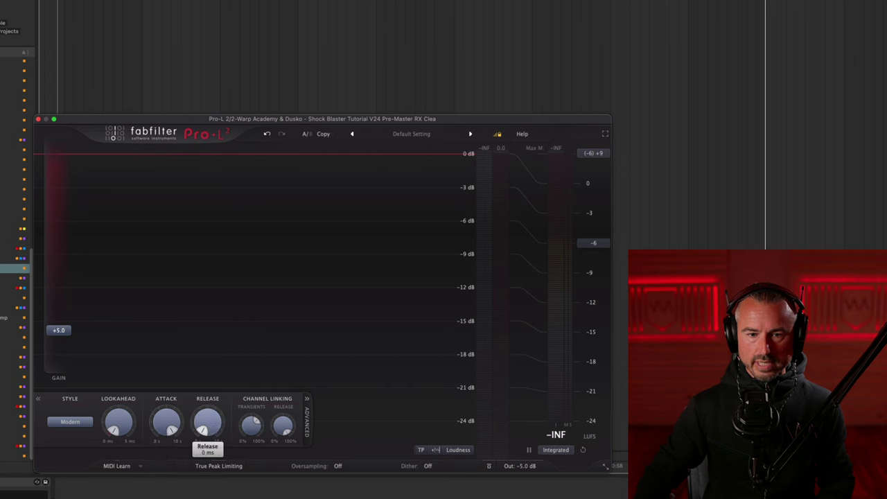
mouse_move(206, 419)
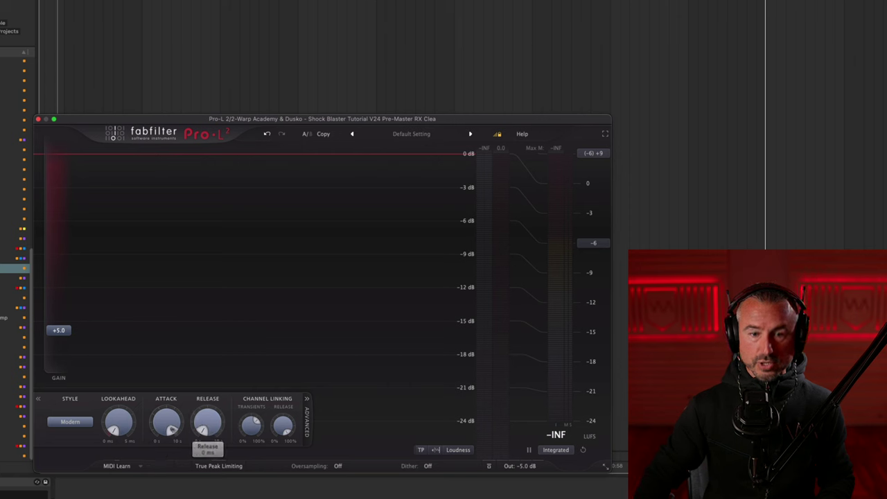
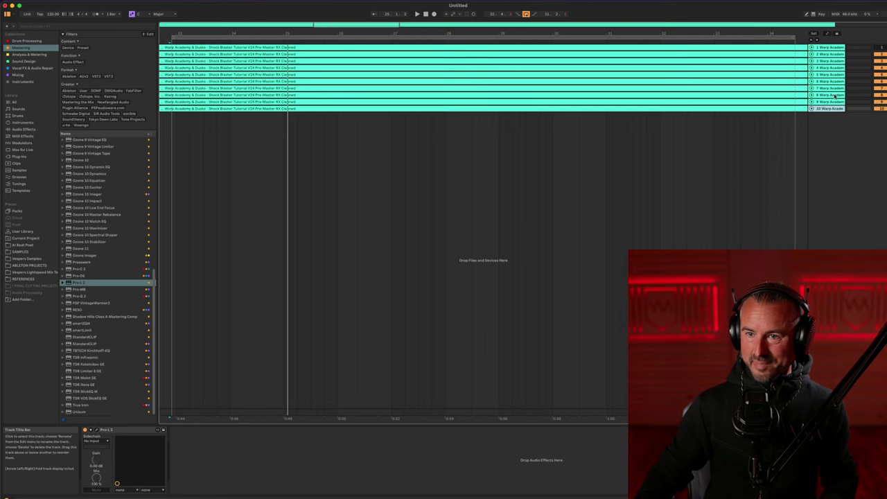
Duplicate the Pro-L 2 track, repeatedly duplicate it in blocks of ten tracks, and play the set to check the CPU load
key(super+d)
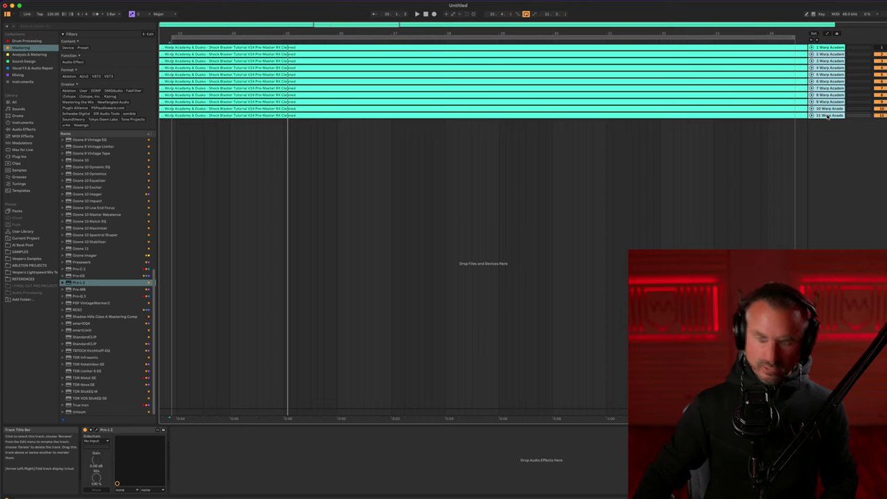
key(super+d)
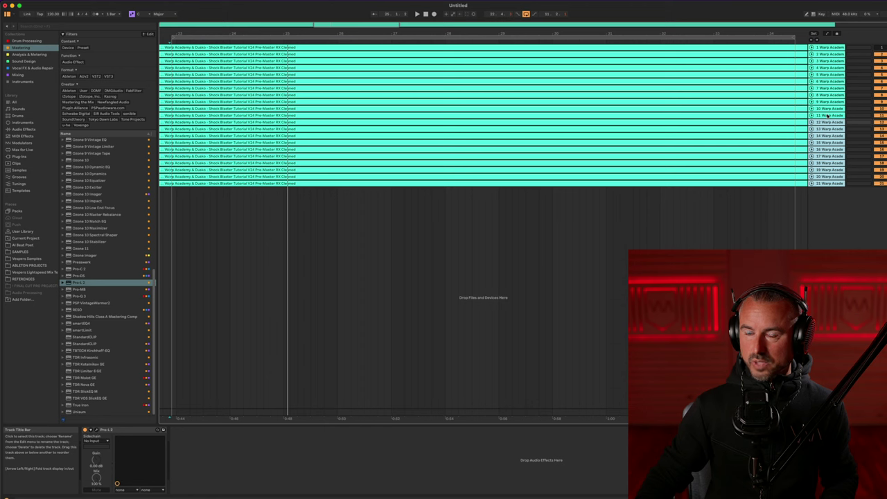
key(super+d)
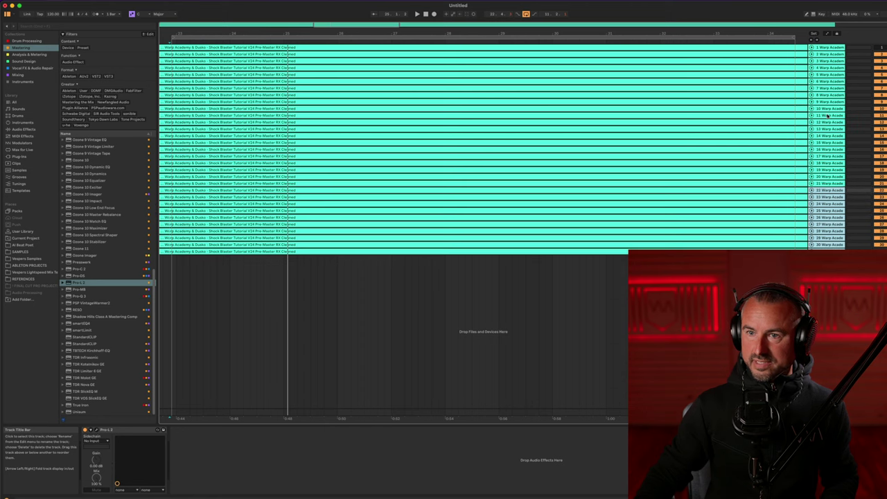
key(super+d)
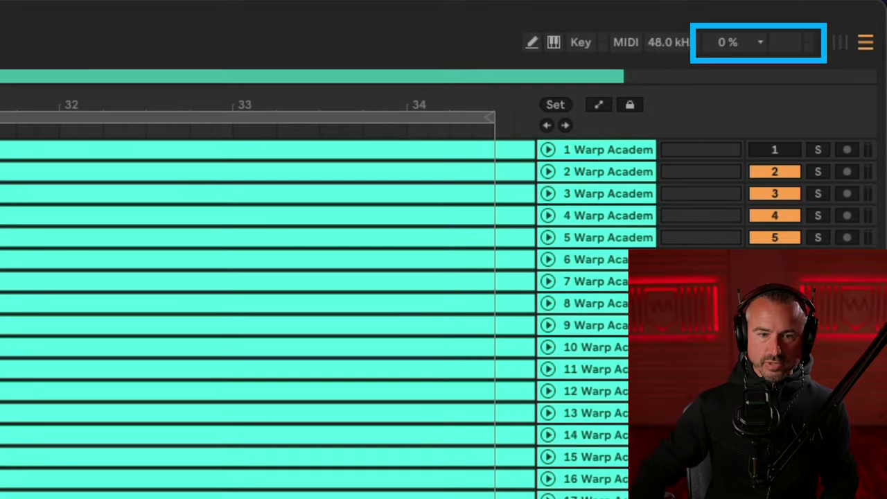
key(space)
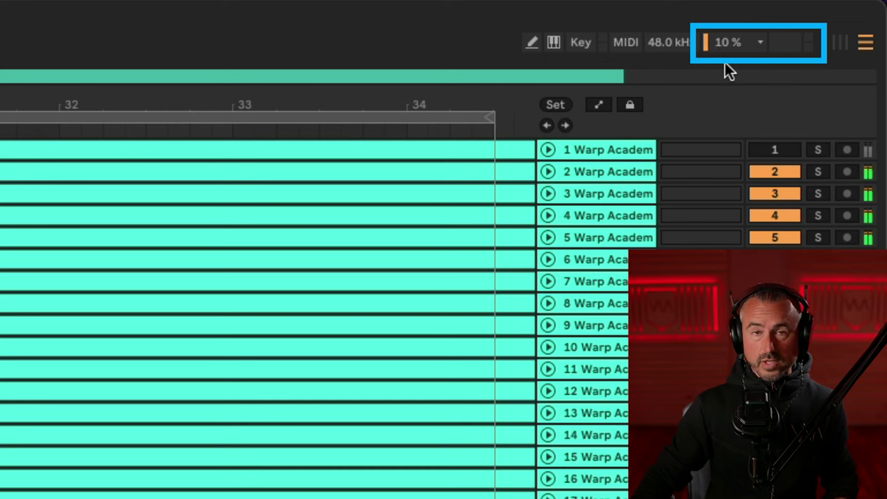
key(space)
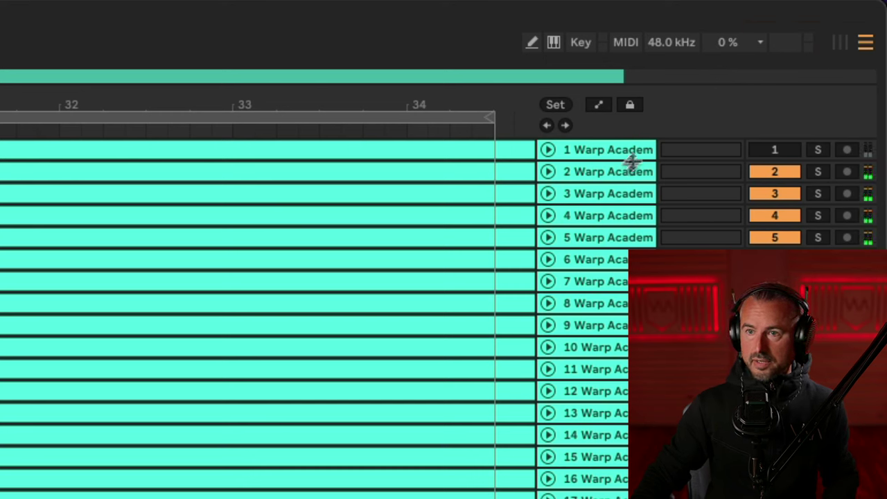
Delete all duplicate tracks from track 3 onward and remove the Pro-L 2 device from track 2
click(598, 194)
key(shift+End)
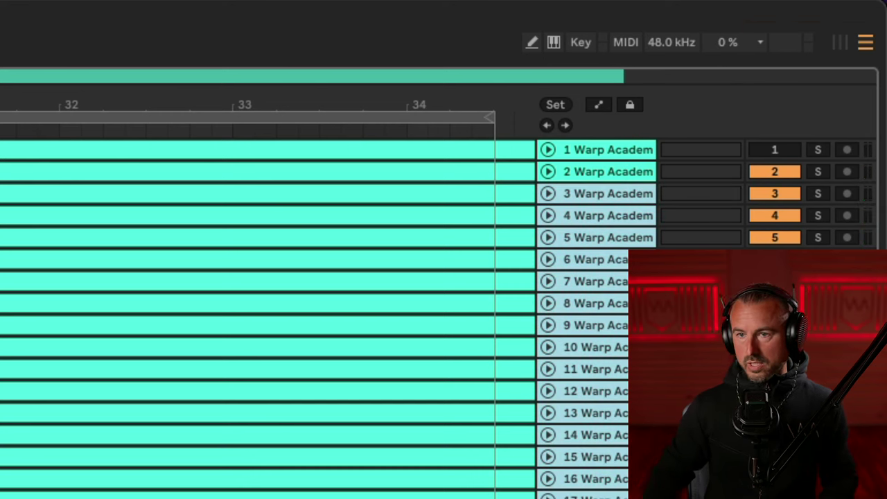
key(Delete)
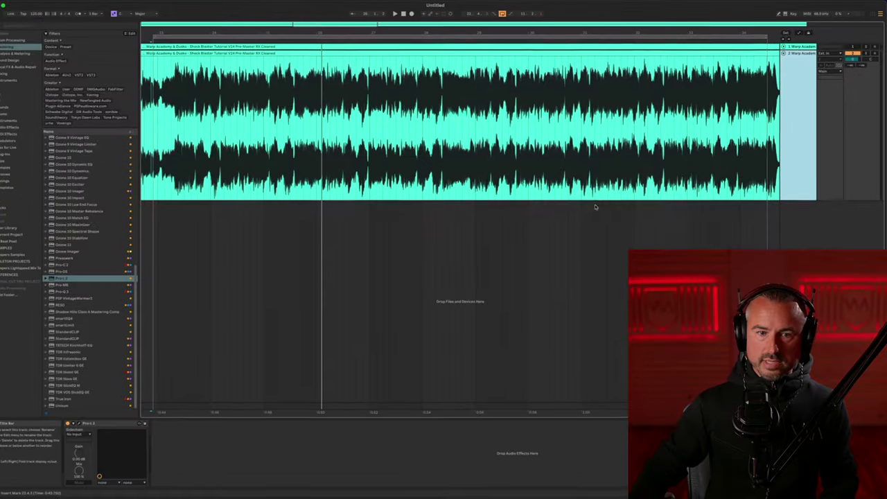
click(111, 423)
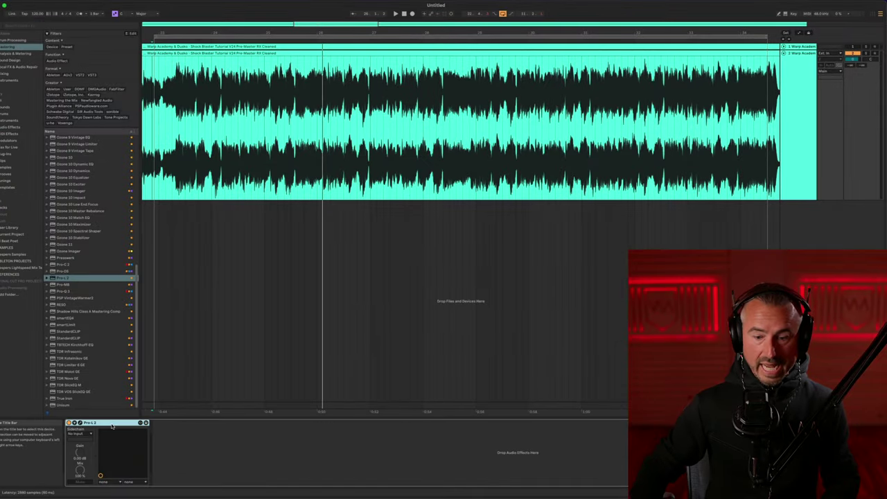
key(Delete)
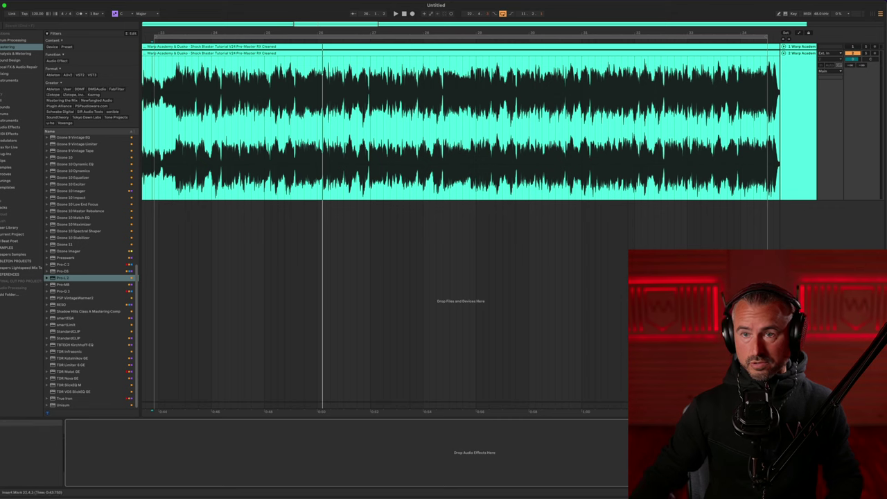
Copy the Orange Clip device from track 1 to track 2
click(801, 53)
click(148, 422)
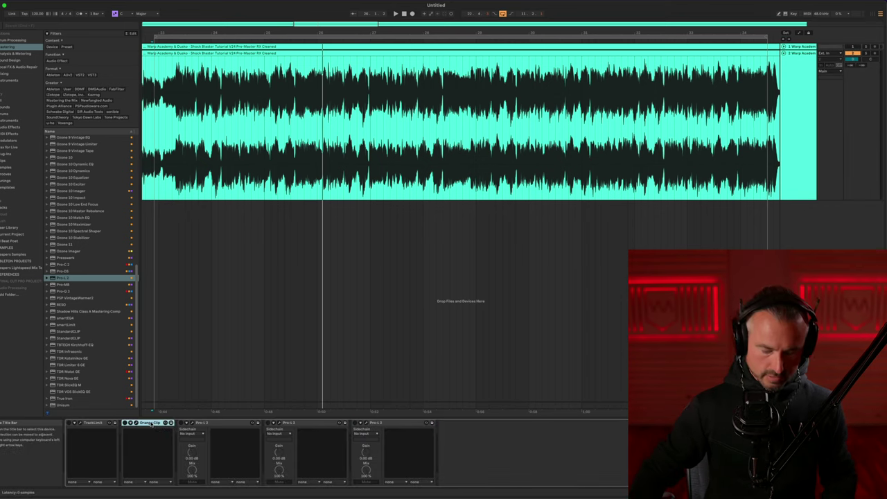
click(802, 115)
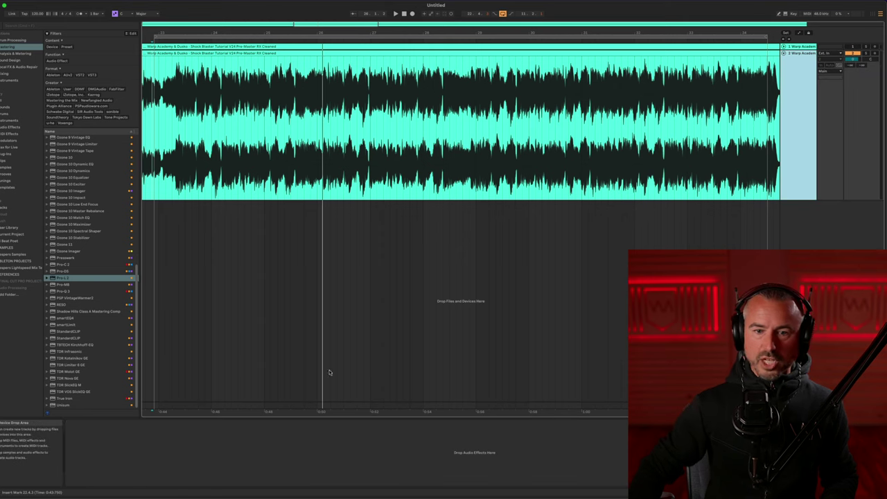
key(ctrl+z)
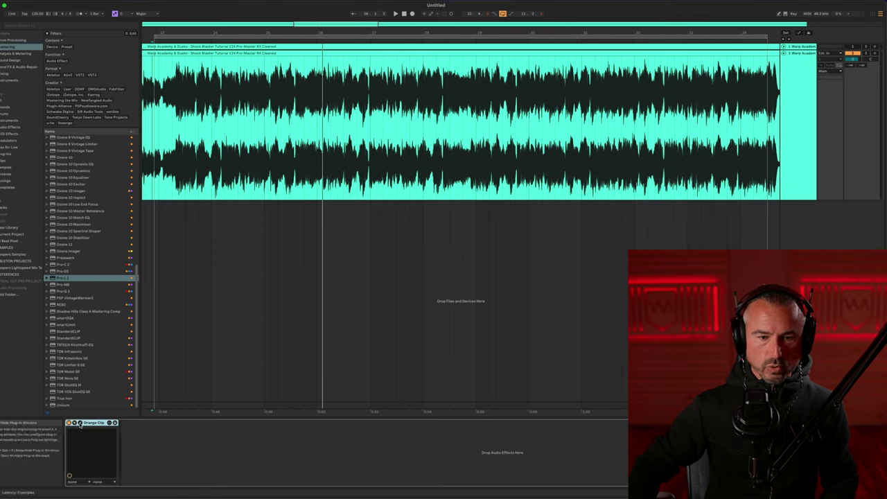
Play the track with the Orange Clip window open to check its clipping, and close the plug-in window
drag(390, 221, 291, 191)
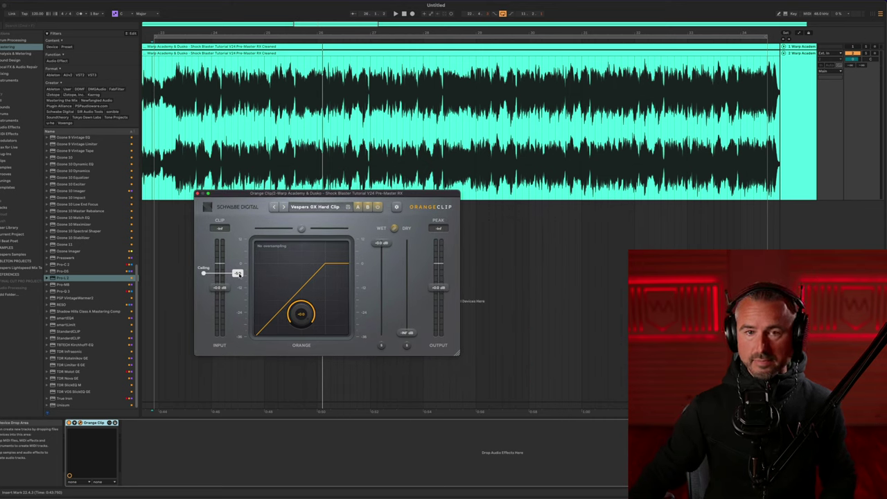
key(space)
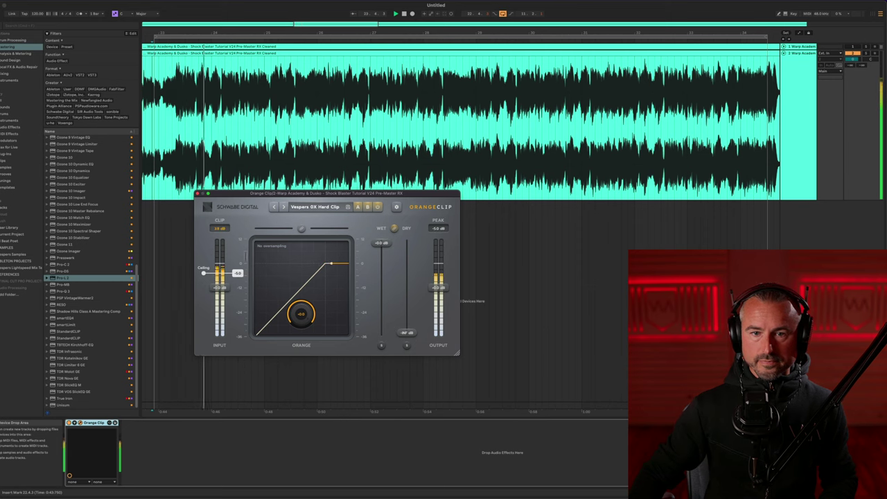
click(198, 193)
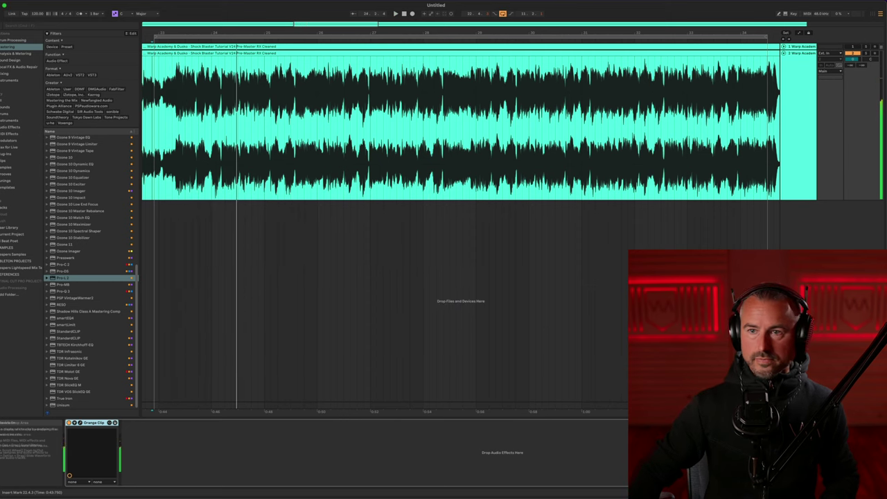
Fold track 2 and duplicate the Orange Clip track repeatedly until there are about forty tracks
click(792, 113)
click(783, 53)
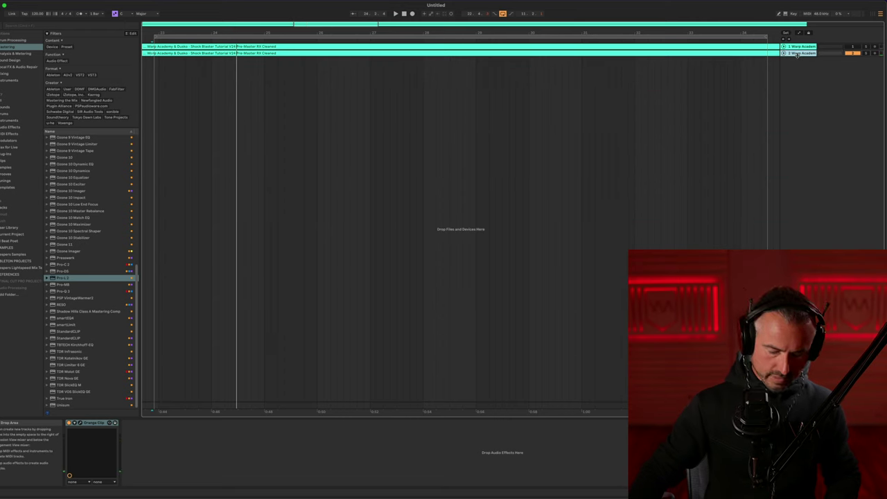
key(ctrl+d)
key(ctrl+d)
key(ctrl+d)
key(ctrl+d)
key(ctrl+d)
key(ctrl+d)
key(ctrl+d)
key(ctrl+d)
key(ctrl+d)
key(ctrl+d)
key(ctrl+d)
key(ctrl+d)
key(ctrl+d)
key(ctrl+d)
key(ctrl+d)
key(ctrl+d)
key(ctrl+d)
key(ctrl+d)
key(ctrl+d)
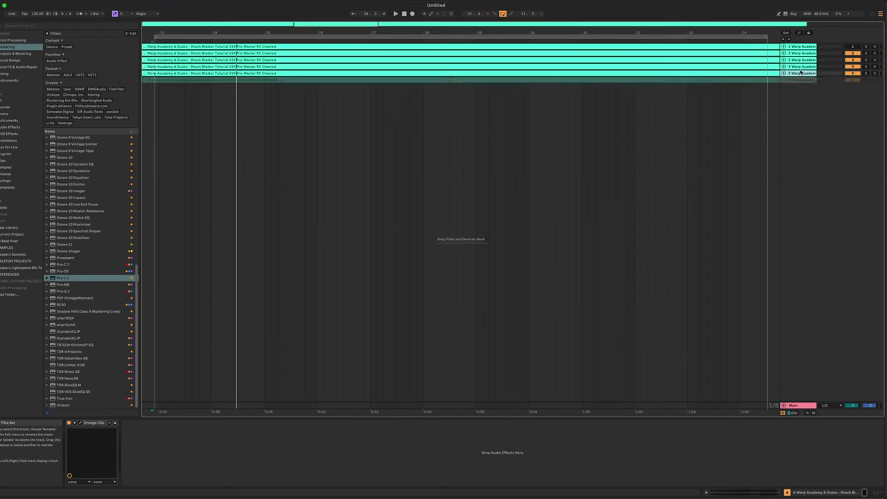
key(ctrl+d)
key(ctrl+d)
key(ctrl+d)
key(ctrl+d)
key(ctrl+d)
key(ctrl+d)
key(ctrl+d)
key(ctrl+d)
key(ctrl+d)
key(ctrl+d)
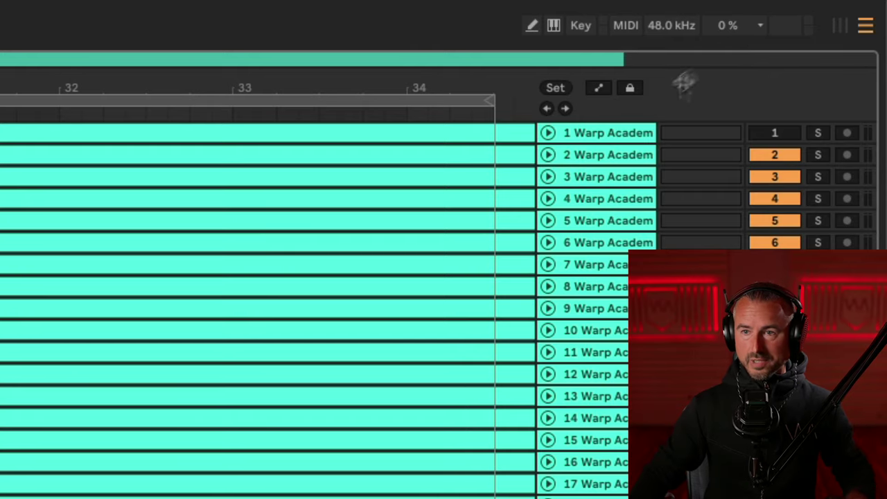
Delete the duplicated Orange Clip tracks from track 3 onward
click(613, 179)
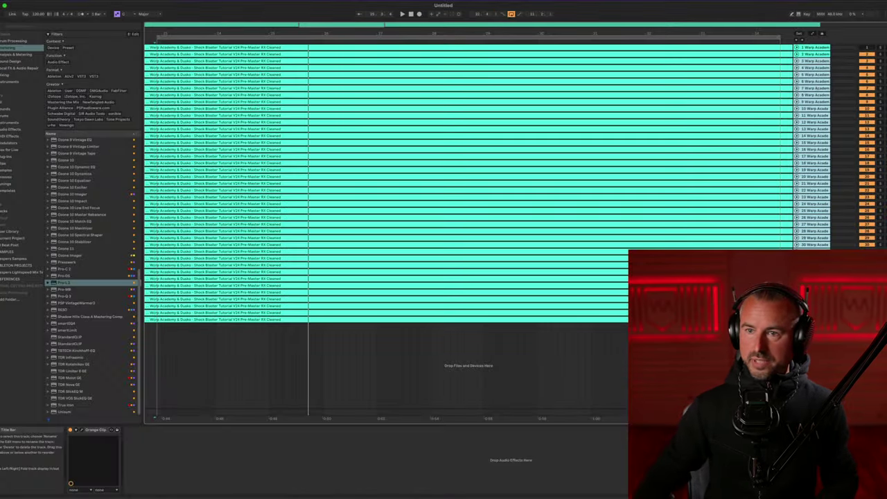
key(Delete)
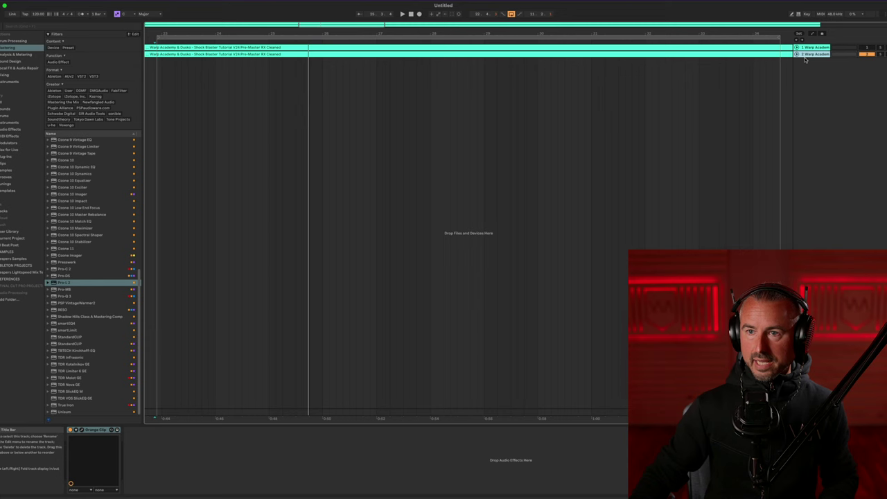
Replace the Orange Clip device on track 2 with an enabled copy of the TrackLimit device from track 1
click(800, 54)
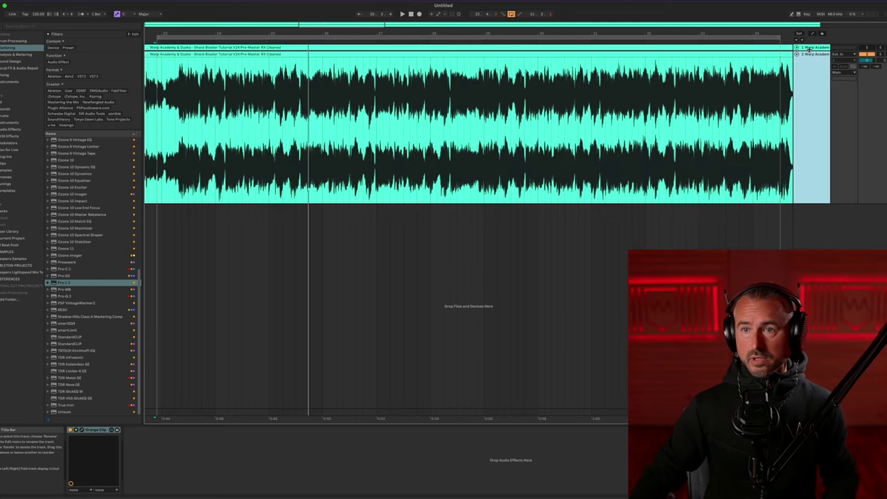
click(98, 430)
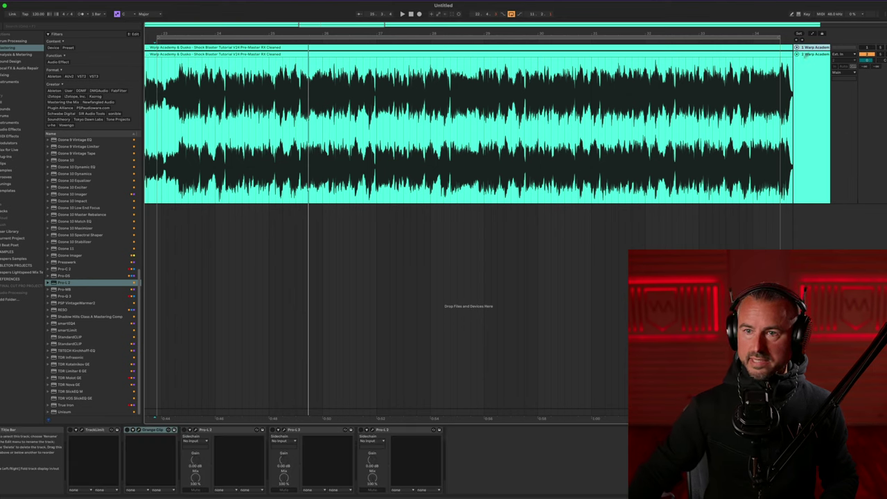
click(223, 402)
click(94, 430)
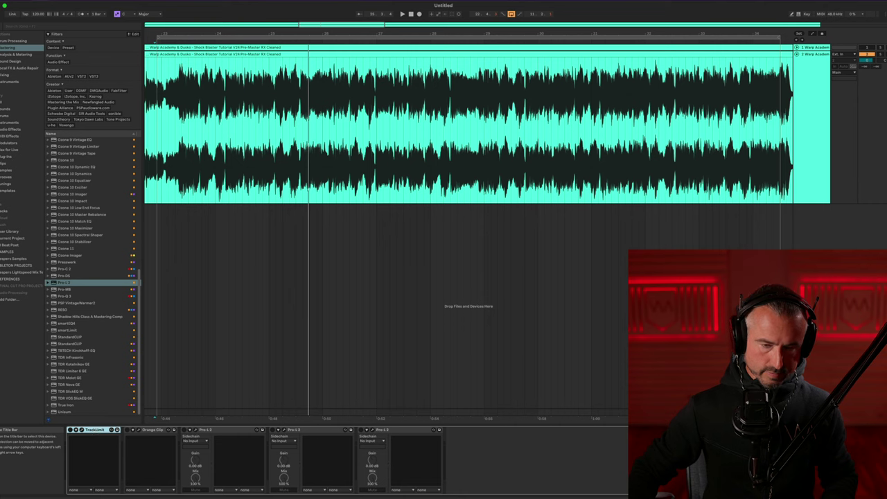
key(super+z)
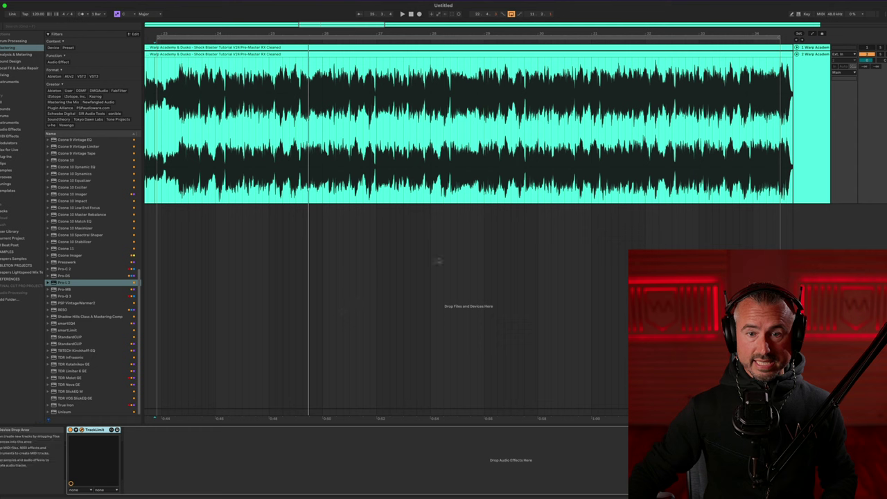
Open the TrackLimit plug-in window on track 2, examine its limiter settings, and close it
key(super+alt+p)
drag(155, 212, 338, 83)
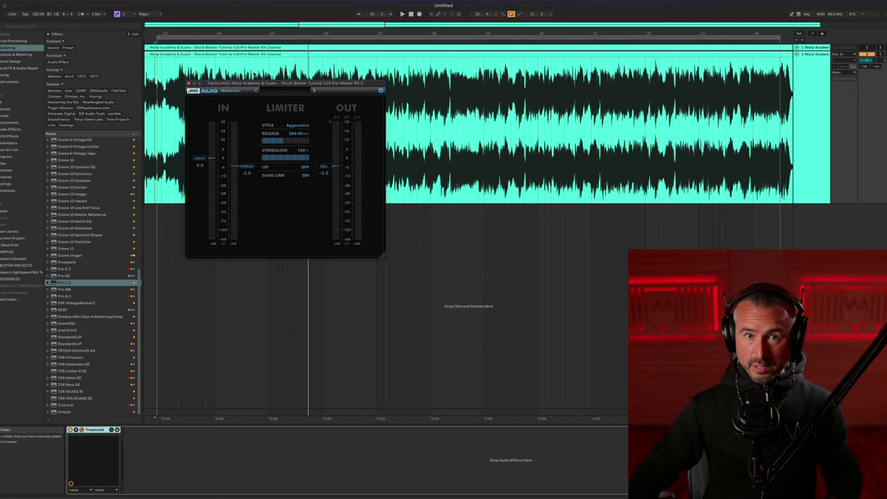
click(189, 84)
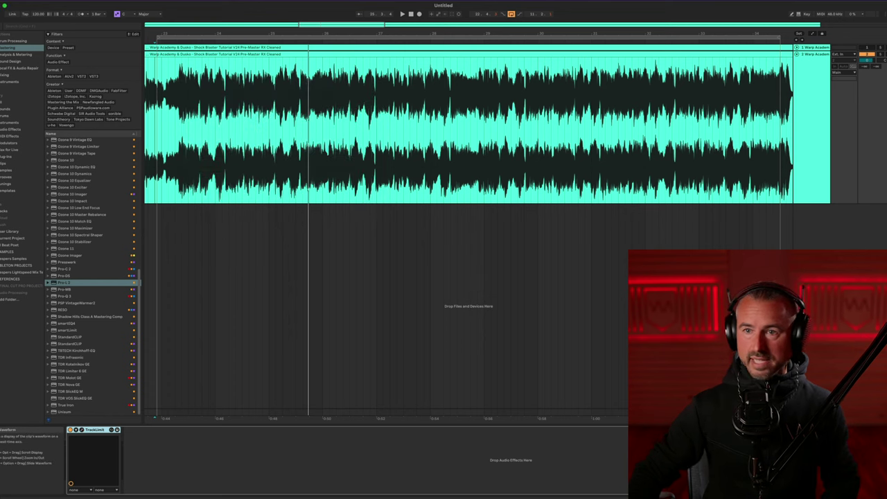
Fold track 2 and duplicate the TrackLimit track repeatedly until the copies reach track 11
click(810, 56)
key(u)
key(super+d)
key(super+d)
key(super+d)
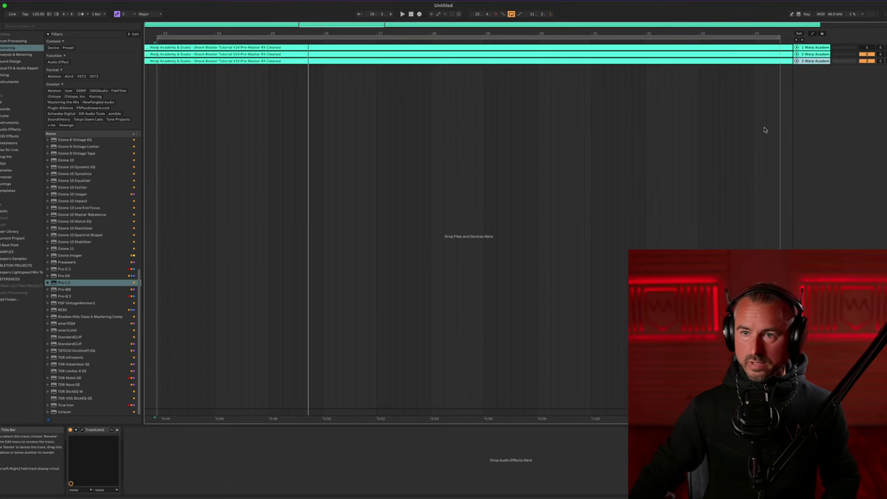
key(super+d)
key(super+d)
key(super+d)
key(super+d)
key(super+d)
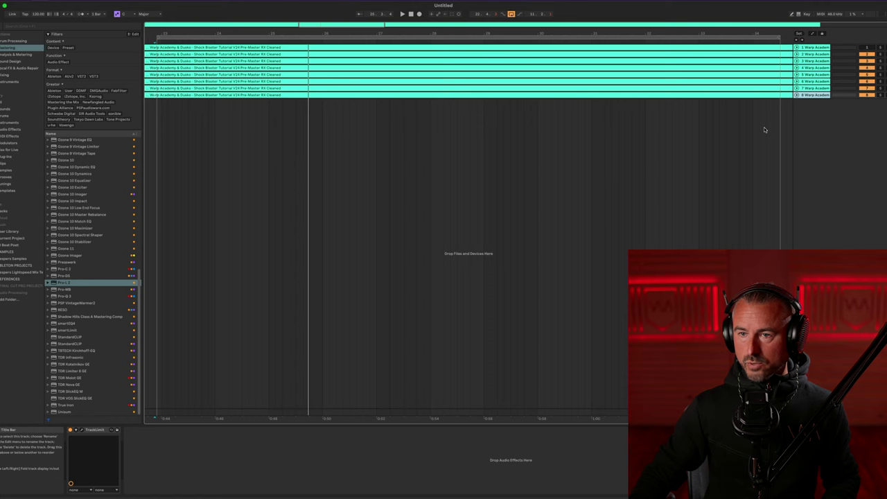
key(super+d)
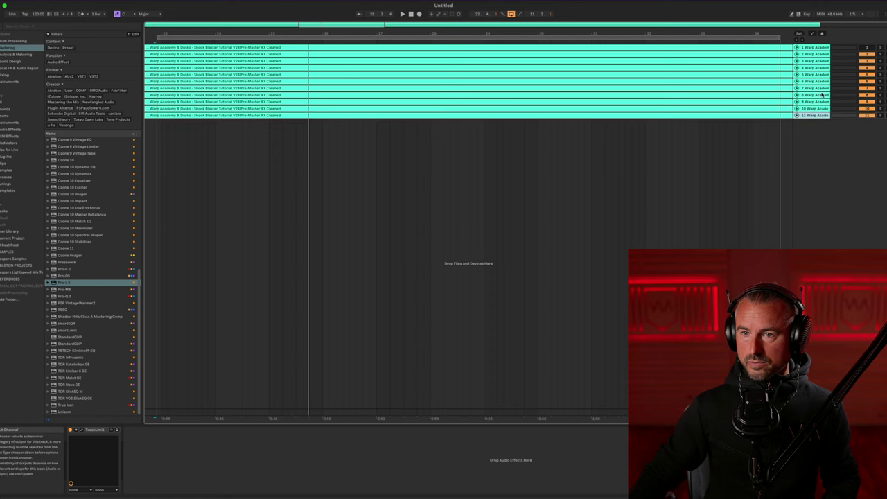
Duplicate the block of TrackLimit tracks 2 to 11 three times and start playback to check the CPU load
click(811, 55)
key(super+d)
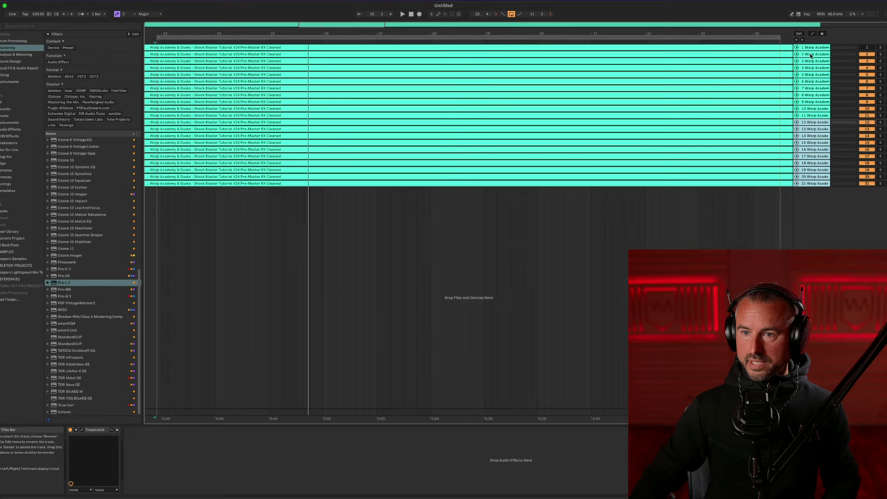
key(super+d)
key(super+d)
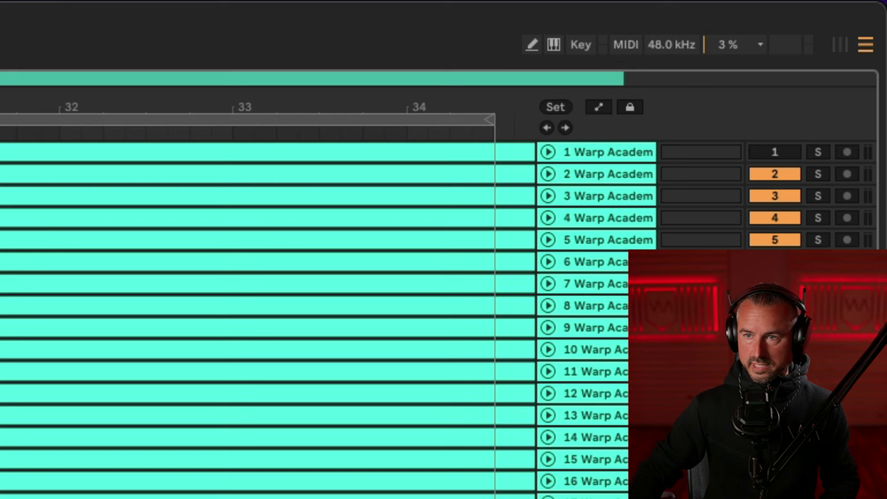
key(space)
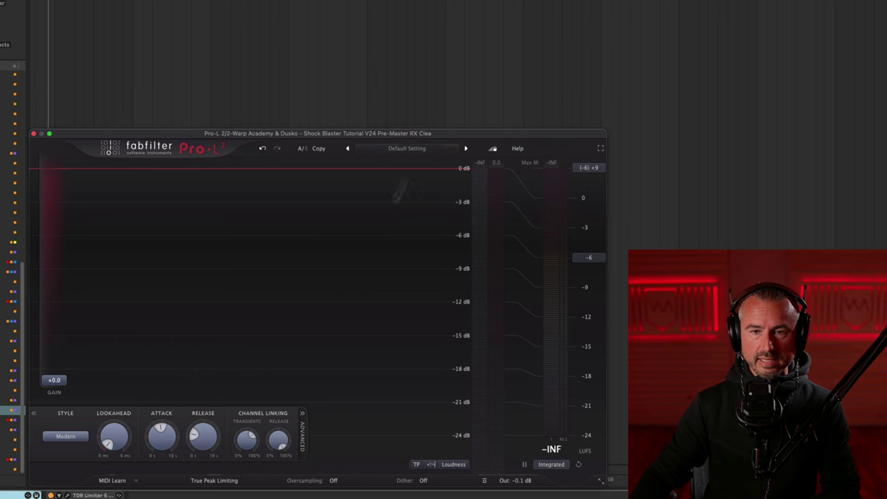
Browse forward through the Pro-L 2 presets from Default Setting to Modern Alternative
click(465, 148)
click(464, 148)
click(465, 148)
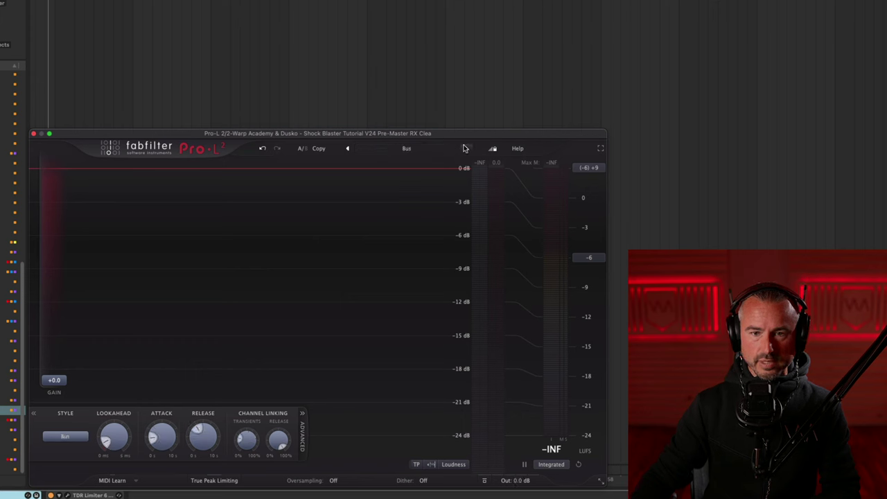
click(465, 148)
click(465, 148)
click(465, 148)
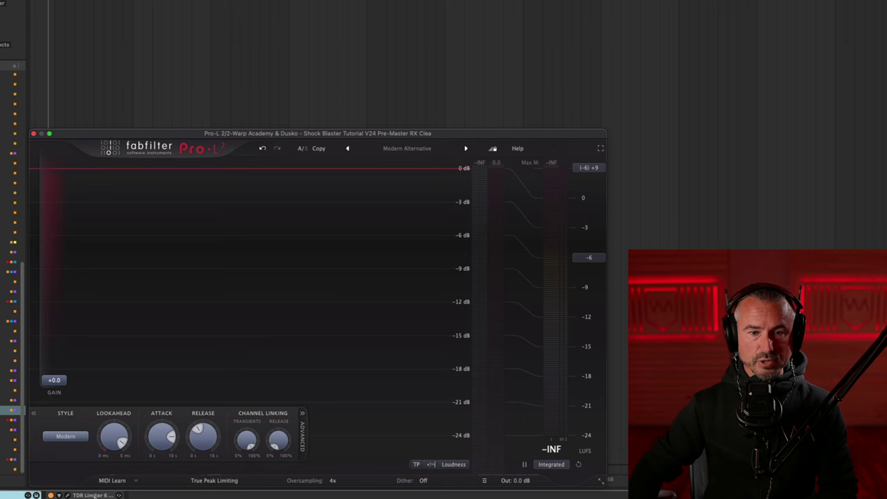
Place the TDR Limiter 6 GE window beside Pro-L 2 and raise the Pro-L 2 gain to about +1.4 dB
click(88, 495)
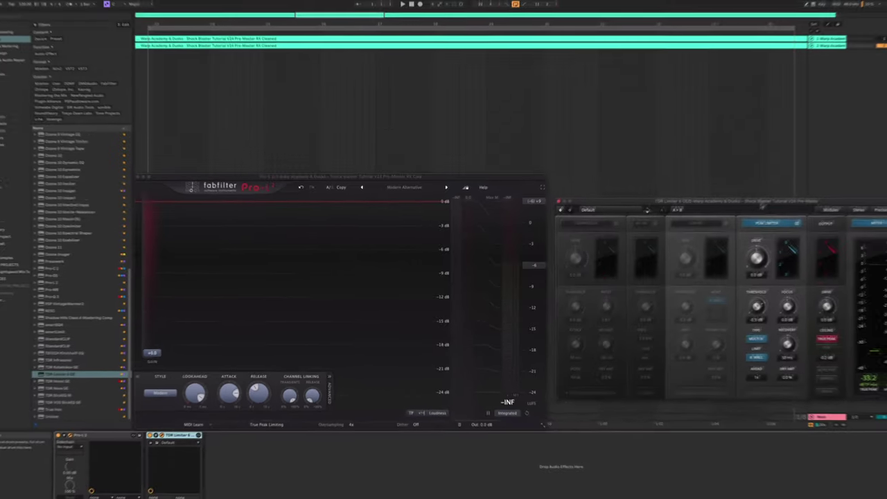
drag(762, 206, 754, 233)
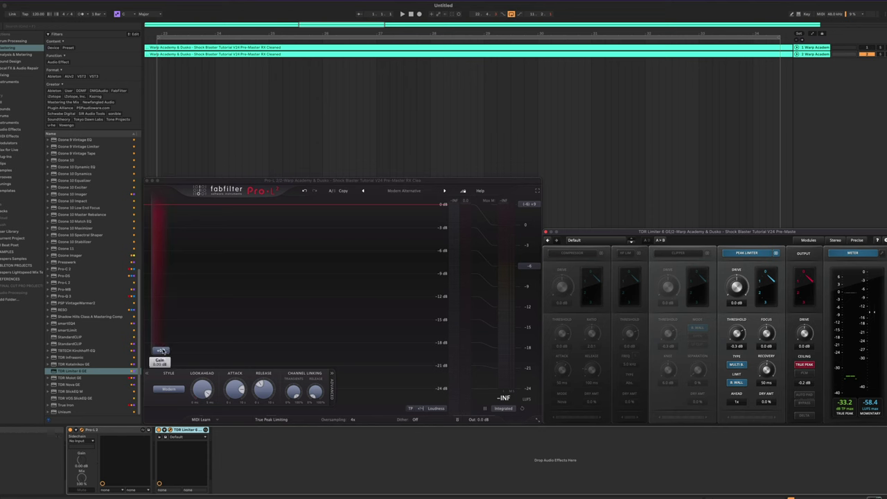
mouse_move(161, 350)
mouse_down()
mouse_move(162, 330)
mouse_move(163, 343)
mouse_up()
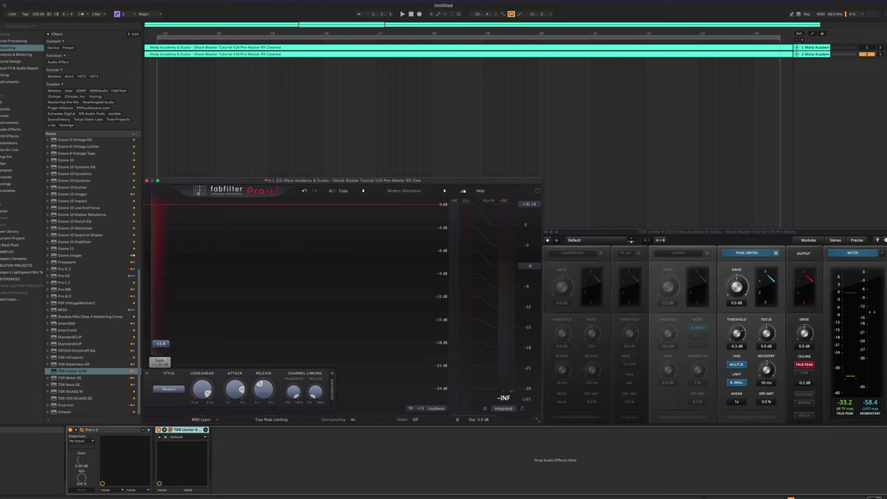